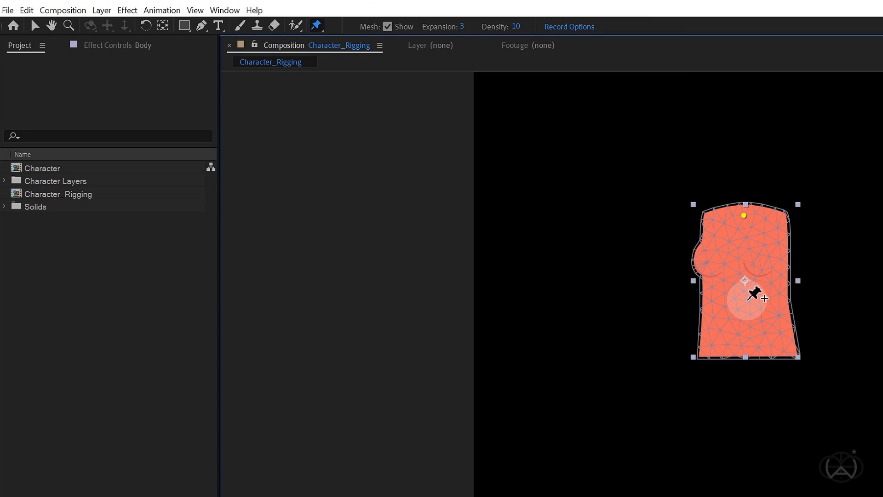
Add puppet pins at the middle and bottom of the Body layer and set its Puppet Engine to Legacy.
left_click(745, 302)
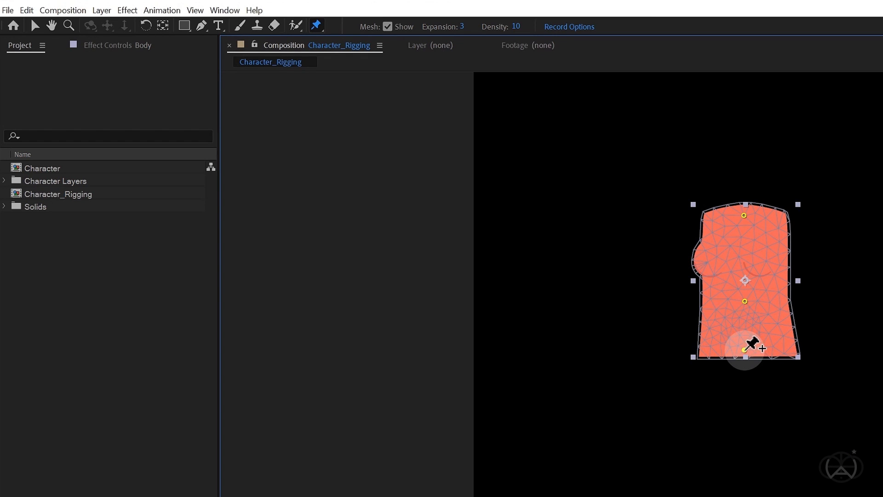
left_click(746, 350)
left_click(134, 46)
left_click(138, 85)
left_click(151, 100)
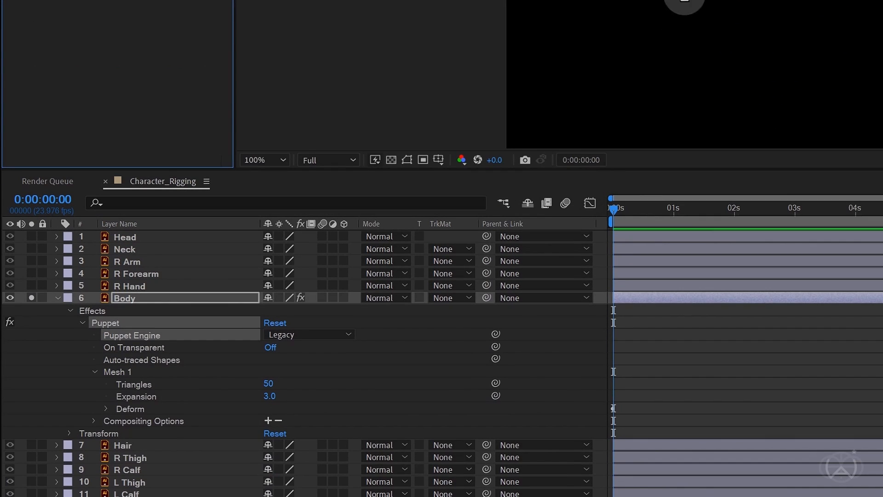
Reveal the Body's deform pins and rename Puppet Pin 1 as Neck.
left_click(107, 409)
left_click(156, 421)
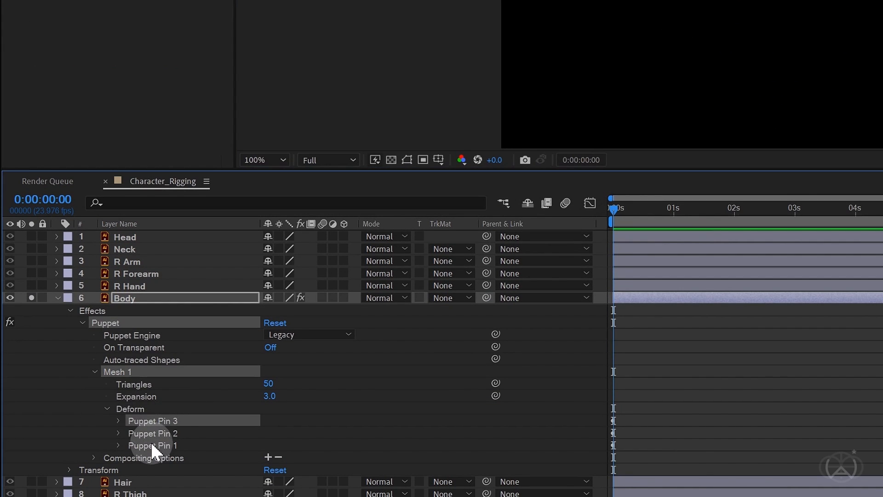
left_click(151, 445)
key("Return")
type("Neck")
key("Return")
Rename Puppet Pin 2 as Spine2 and Puppet Pin 3 as Spine.
left_click(152, 435)
key("Return")
type("Spine")
left_click(154, 437)
key("Return")
key("Right")
type("2")
key("Return")
left_click(162, 422)
key("Return")
type("Spine")
key("Return")
Add Duik bones to the Body's Spine, Spine2 and Neck pins, and stop soloing the Body layer.
left_click(144, 446, "shift")
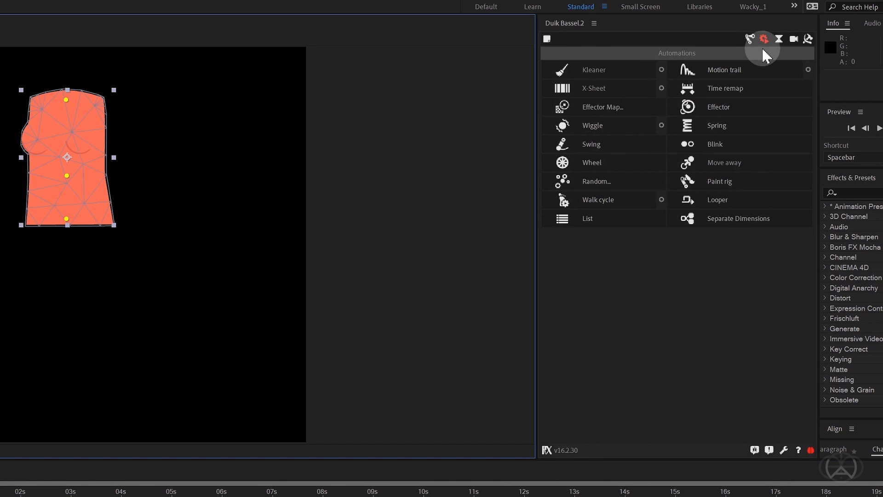
left_click(753, 41)
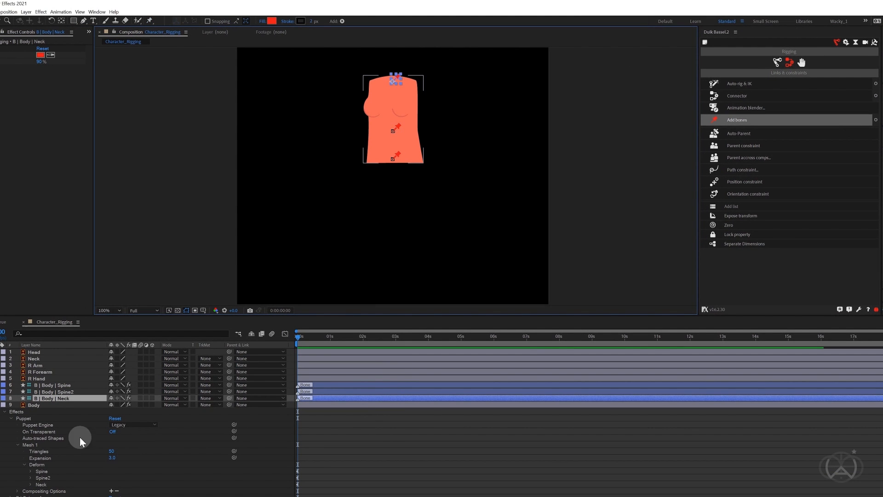
left_click(3, 404)
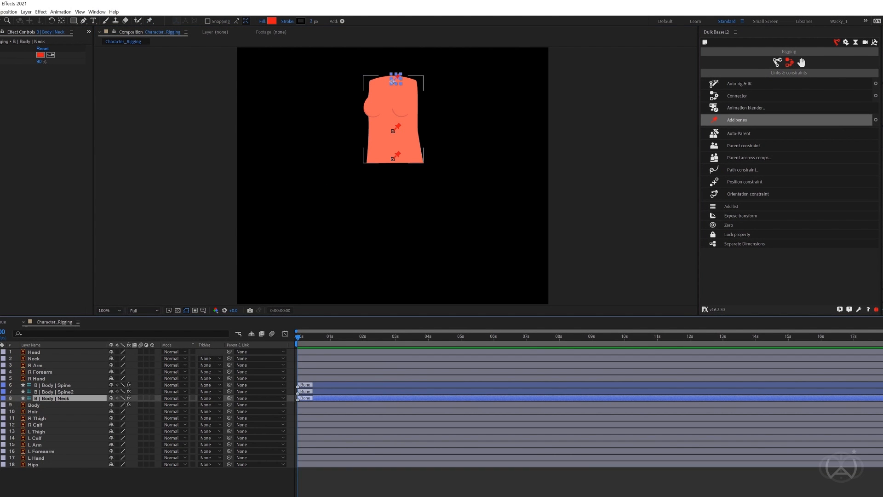
left_click(7, 391)
Solo the L Calf and R Calf layers, keeping L Calf selected.
left_click(36, 444)
left_click(36, 438)
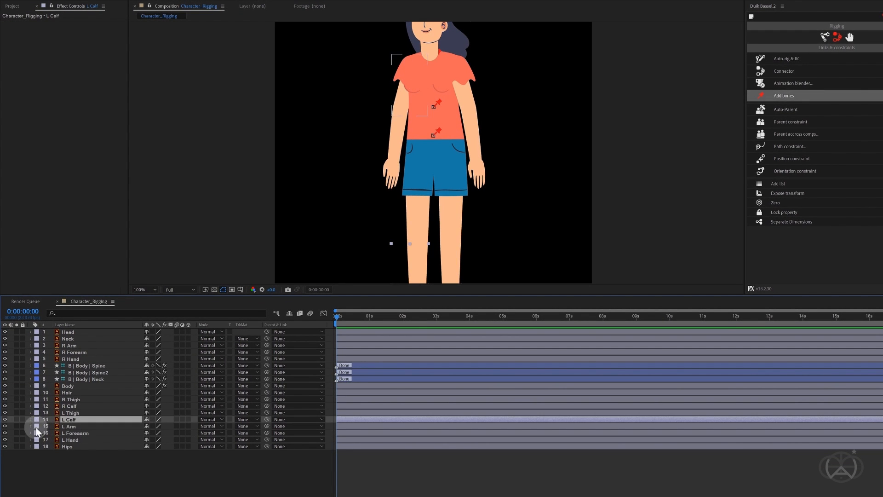
left_click(16, 419)
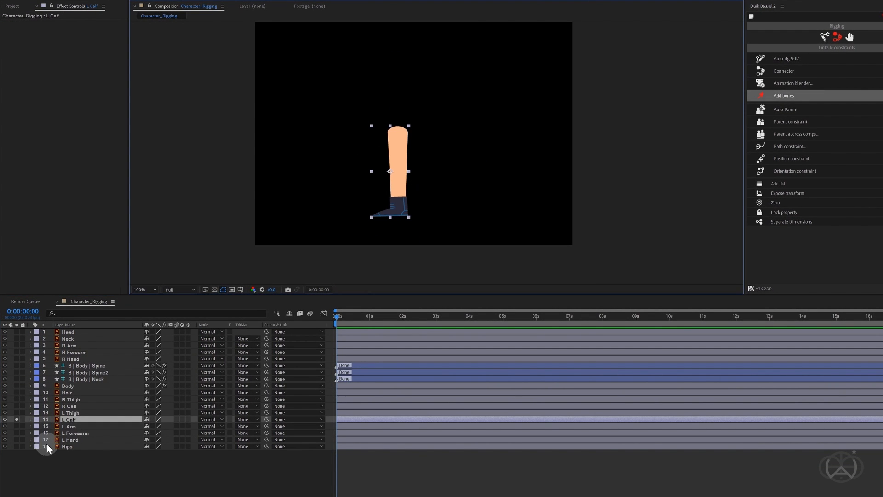
left_click(16, 405)
Place a puppet pin at the top of the L Calf layer and set its Puppet Engine to Legacy.
scroll(339, 203, "up", 2)
key("ctrl+p")
left_click(350, 77)
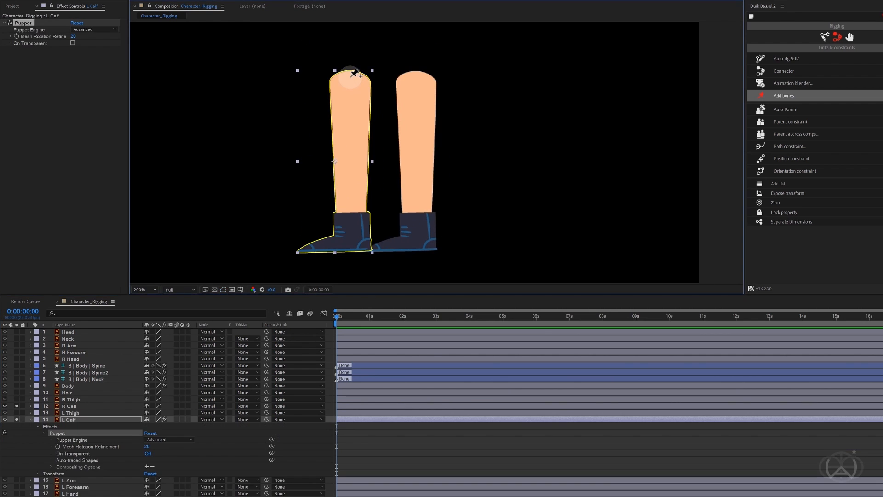
left_click(92, 30)
left_click(90, 23)
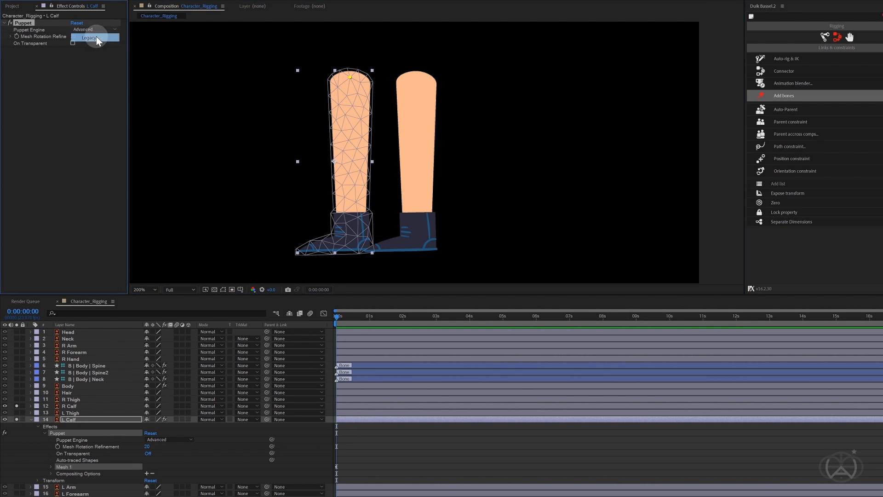
Place puppet pins on the left foot at the ankle, toes, shoe tip and heel.
scroll(357, 236, "up", 2)
left_click(351, 235)
left_click(314, 222)
left_click(279, 230)
left_click(388, 226)
Name the L Calf pins L Calf, L Foot, L Toes, L Tiptoes and L Heel, and add bones to all five.
left_click(58, 481)
scroll(85, 490, "down", 1)
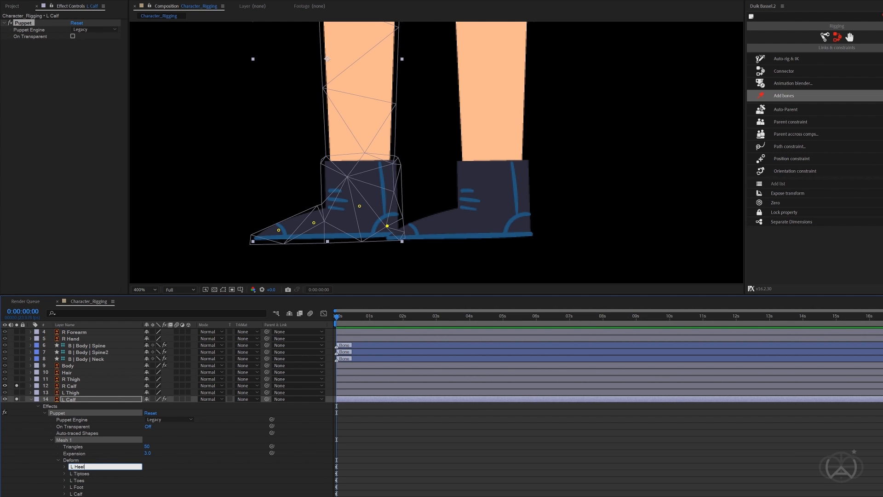
left_click(82, 494, "shift")
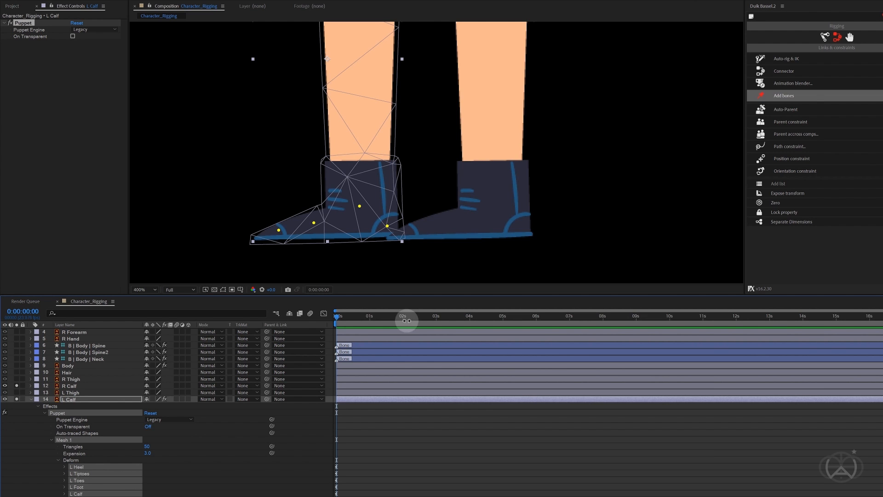
left_click(784, 96)
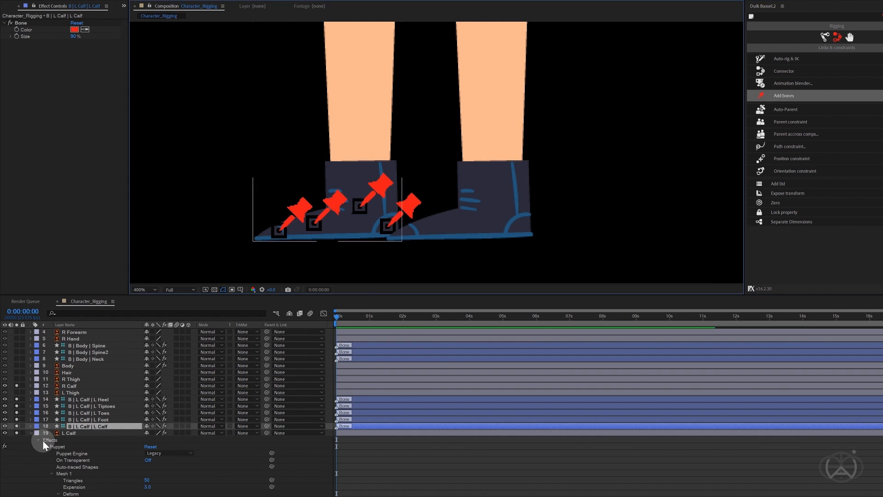
Place a puppet pin at the top of the R Calf layer.
left_click(69, 460)
scroll(382, 172, "down", 1)
left_click_drag(383, 171, 301, 229)
left_click(382, 161)
left_click(188, 1)
left_click(384, 83)
Pin the right foot's ankle, toes, shoe tip and heel, and set the R Calf Puppet Engine to Legacy.
scroll(375, 239, "up", 1)
left_click_drag(374, 238, 513, 104)
left_click(469, 190)
left_click(417, 204)
left_click(388, 210)
left_click(498, 204)
left_click(92, 29)
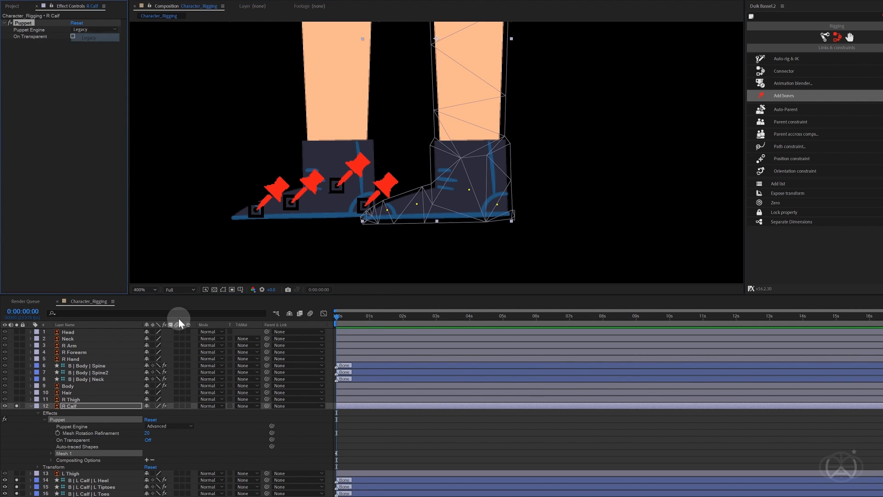
left_click(92, 39)
Name the R Calf pins R Calf, R Foot, R Toes, R Tiptoe and R Heel, and add bones to all five.
left_click(51, 447)
left_click(58, 467)
left_click(84, 475)
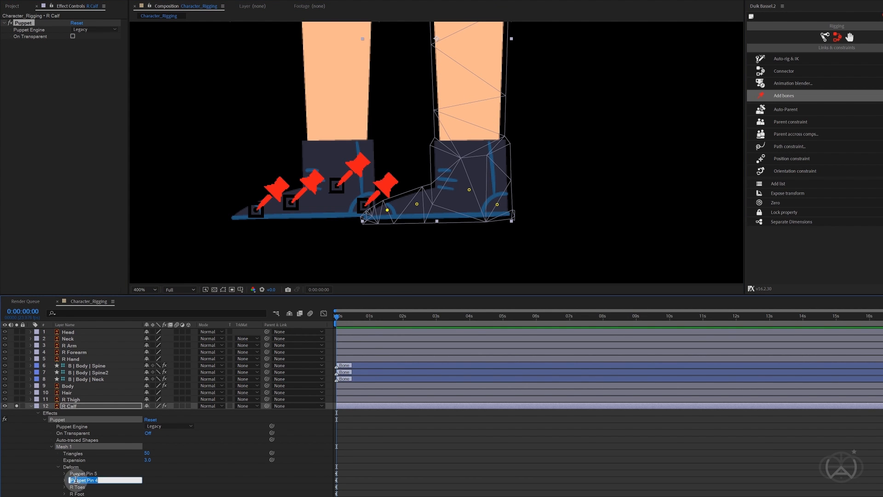
left_click(785, 95)
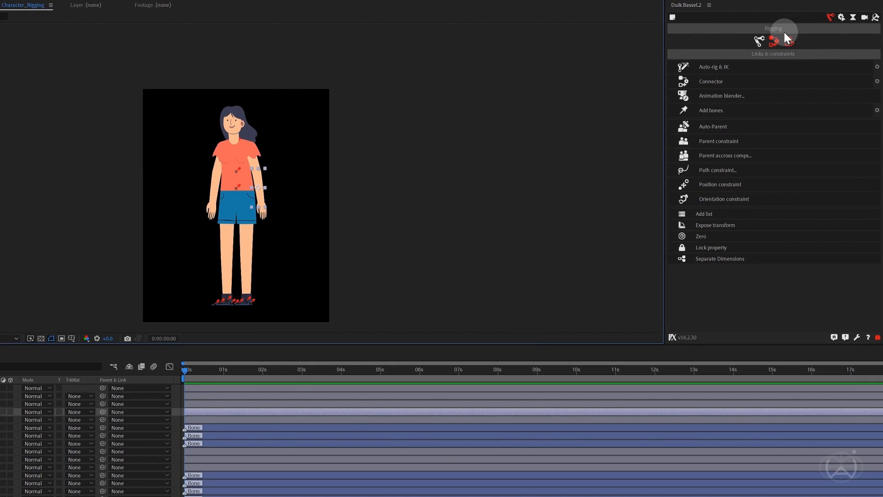
Create a Hominoid structure with Duik's structure creation tools.
left_click(760, 41)
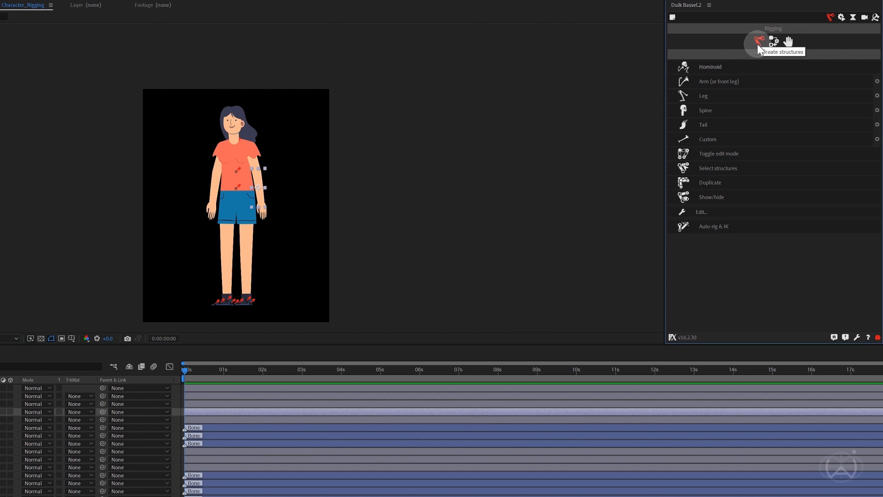
left_click(714, 68)
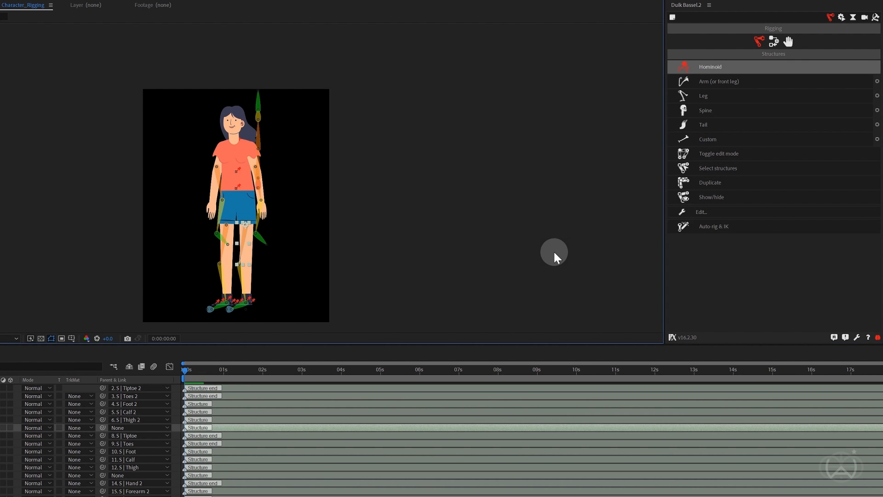
Move the Arm 2 structure away from the body and place the Hips structure at the middle of the shorts.
scroll(337, 244, "up", 1)
left_click_drag(315, 254, 350, 279)
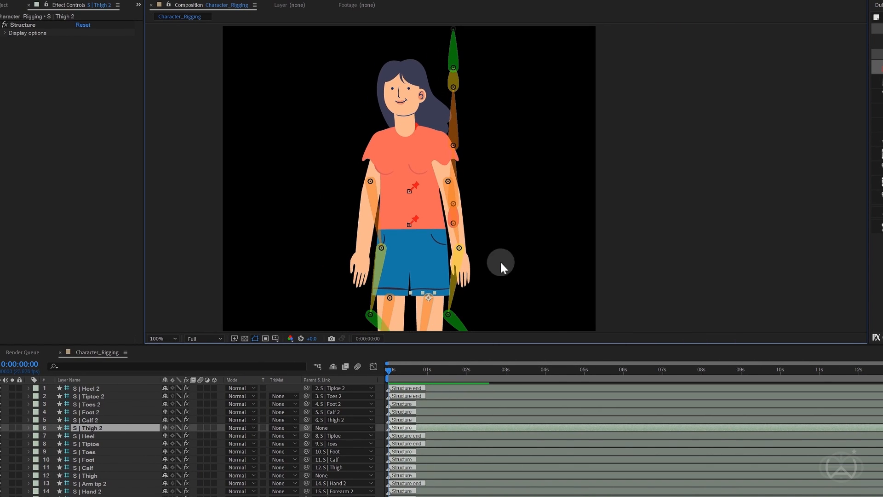
left_click(452, 227)
left_click_drag(449, 181, 471, 181)
left_click_drag(455, 227, 410, 254)
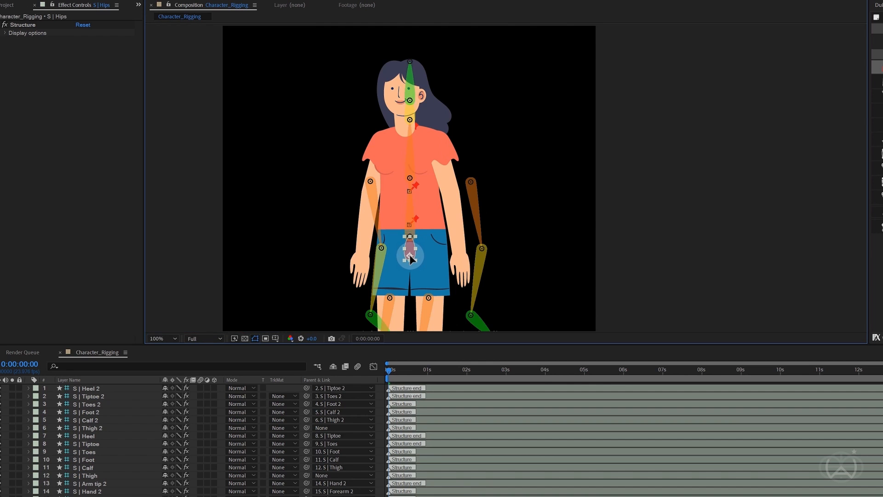
Place the Neck structure at the base of the neck, Head at the chin and Spine tip near the top of the head.
scroll(411, 259, "up", 1)
left_click_drag(427, 222, 445, 106)
left_click_drag(445, 70, 456, 112)
left_click_drag(456, 112, 451, 111)
left_click_drag(455, 30, 462, 62)
left_click_drag(462, 61, 451, 47)
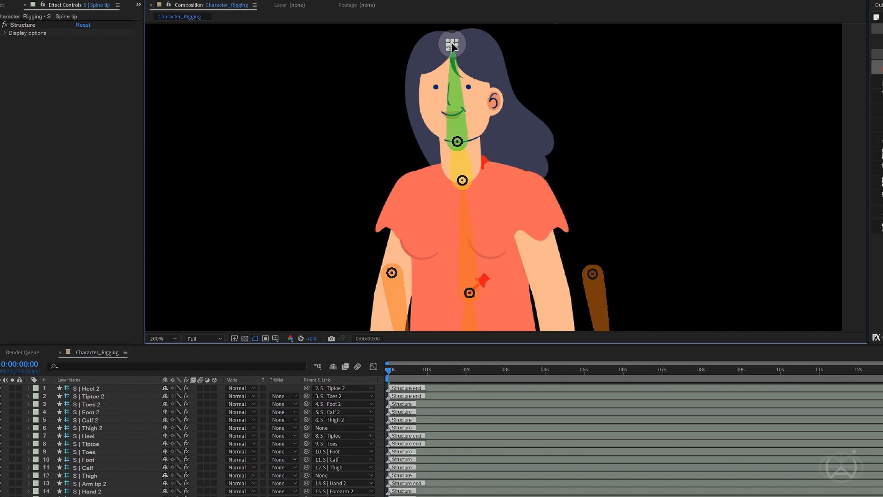
Fit the Arm 2, Forearm 2, Hand 2 and Arm tip 2 structures to the R Arm's shoulder, elbow, wrist and fingertips.
scroll(452, 44, "down", 1)
left_click_drag(471, 94, 418, 112)
left_click_drag(490, 171, 456, 129)
left_click_drag(467, 196, 469, 182)
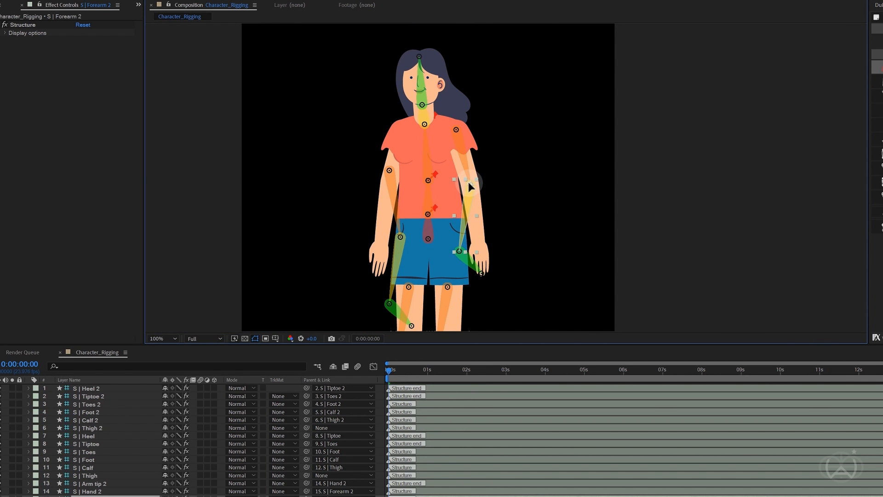
left_click_drag(460, 252, 479, 247)
left_click(500, 267)
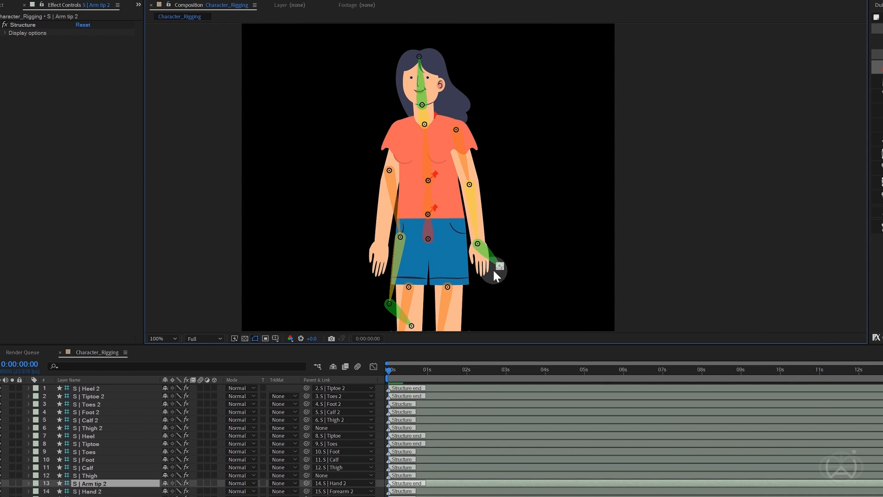
left_click(480, 248)
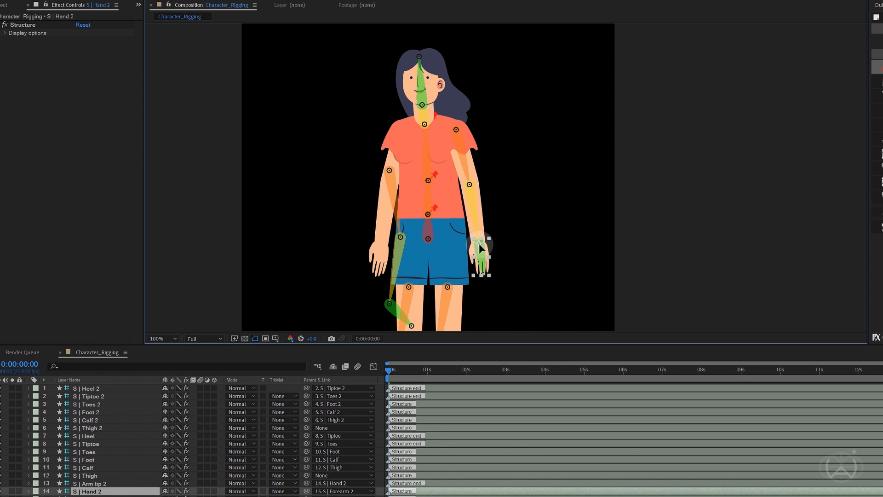
left_click(516, 254)
Fit the Arm, Forearm, Hand and Arm tip structures to the L Arm's shoulder, elbow, wrist and fingertips.
left_click_drag(390, 171, 399, 128)
left_click_drag(412, 196, 408, 136)
scroll(396, 147, "up", 1)
left_click_drag(285, 227, 291, 211)
left_click_drag(332, 255, 280, 276)
scroll(280, 277, "down", 1)
Place the left leg's Thigh structure at the hip joint and its Calf structure at the knee.
left_click_drag(333, 255, 271, 161)
left_click_drag(364, 147, 368, 89)
left_click(345, 192)
left_click_drag(346, 192, 364, 158)
left_click(381, 232)
Align the Foot, Toes, Tiptoe and Heel structures with the left foot's bones.
scroll(381, 235, "up", 1)
left_click_drag(381, 235, 462, 191)
left_click(472, 217)
scroll(472, 220, "up", 1)
left_click_drag(509, 272, 571, 287)
left_click_drag(354, 251, 375, 228)
left_click_drag(529, 229, 502, 223)
left_click(528, 297)
Place the right leg's Thigh 2 structure at the hip joint and its Calf 2 structure at the knee.
scroll(528, 296, "down", 1)
left_click_drag(528, 69, 373, 322)
left_click_drag(431, 85, 419, 63)
left_click_drag(560, 196, 586, 26)
left_click_drag(421, 54, 445, 141)
Align the Foot 2, Toes 2, Tiptoe 2 and Heel 2 structures with the right foot's bones.
scroll(524, 148, "up", 1)
left_click_drag(493, 276, 464, 202)
key("ctrl+Up")
key("ctrl+Up")
key("ctrl+Up")
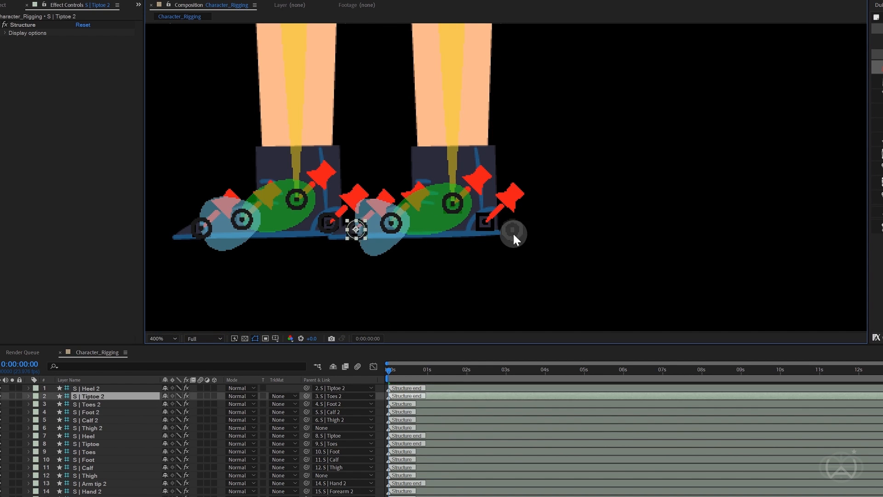
scroll(513, 272, "down", 3)
scroll(520, 302, "down", 2)
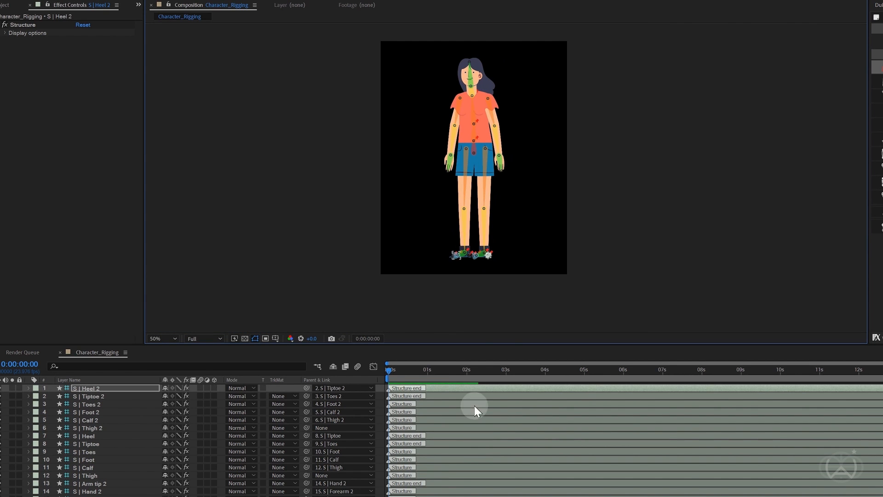
Parent the Head layer to S | Head and the Neck layer to S | Neck.
left_click_drag(472, 344, 471, 196)
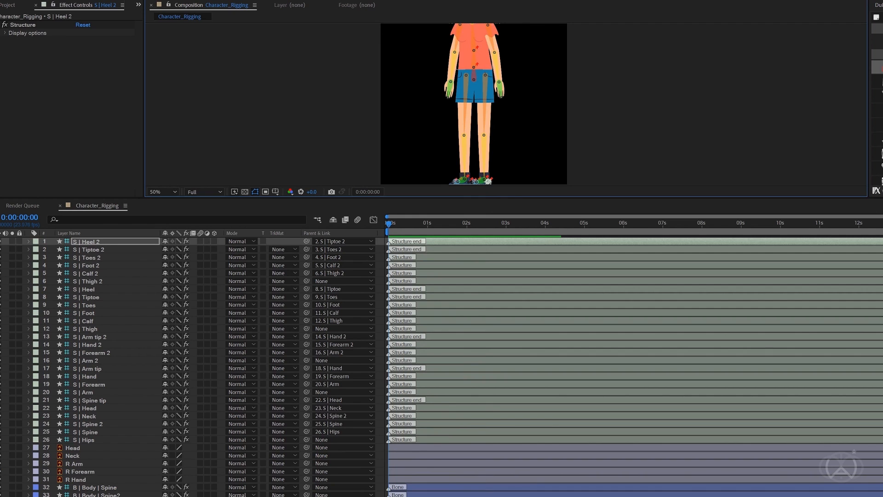
left_click(130, 448)
left_click_drag(306, 447, 92, 408)
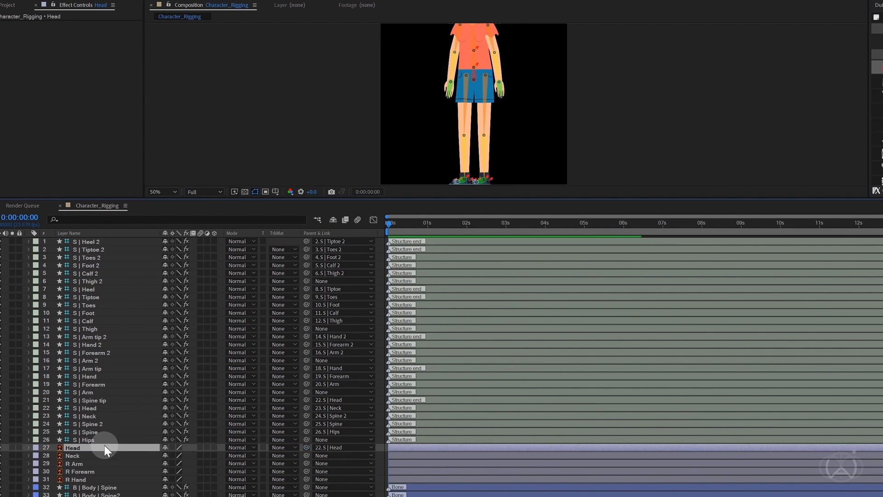
left_click_drag(228, 441, 92, 416)
Parent R Arm to S | Arm 2, R Forearm to S | Forearm 2 and R Hand to S | Hand 2.
left_click_drag(306, 463, 115, 359)
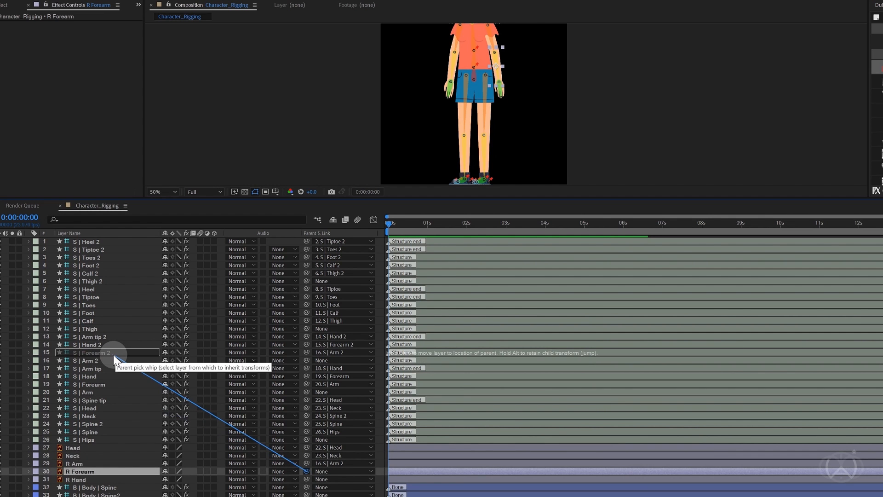
left_click_drag(115, 360, 115, 360)
left_click_drag(307, 480, 106, 345)
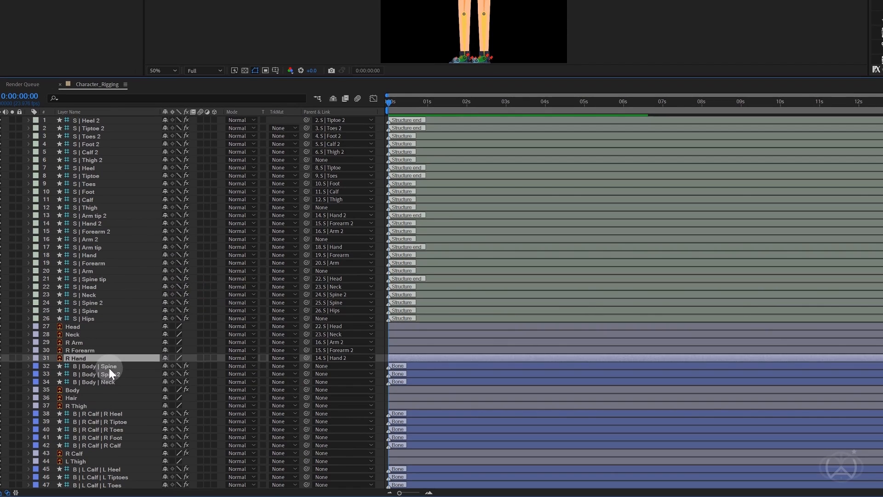
Parent the Body's Spine, Spine2 and Neck bones to the S | Spine, S | Spine 2 and S | Neck structures.
left_click(113, 464)
left_click_drag(306, 464, 151, 415)
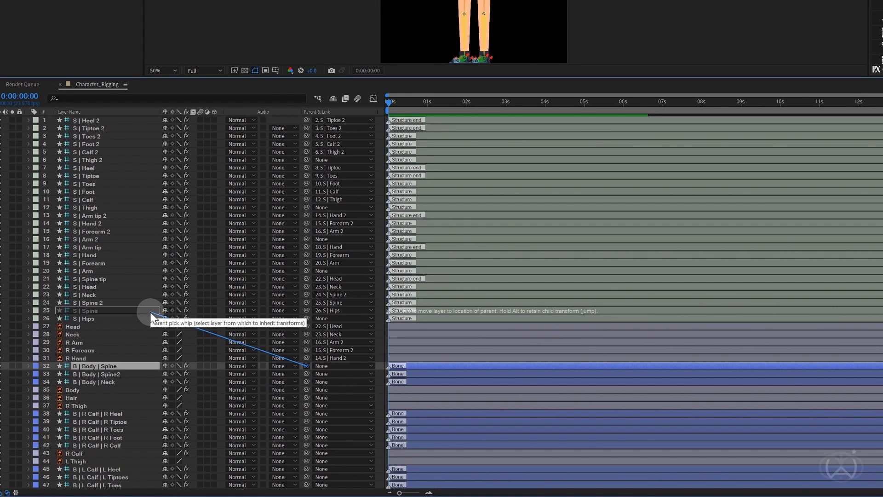
left_click_drag(152, 317, 152, 316)
left_click(119, 313)
left_click_drag(306, 373, 97, 295)
Parent the Hair layer to S | Head and the R Thigh layer to S | Thigh 2.
left_click(104, 397)
left_click_drag(306, 397, 99, 160)
left_click(258, 406)
Parent the R Calf's heel, tiptoe, toes, foot and calf bones to Heel 2, Tiptoe 2, Toes 2, Foot 2 and Calf 2.
left_click(122, 413)
left_click_drag(306, 414, 99, 129)
left_click_drag(306, 429, 99, 137)
left_click_drag(307, 437, 99, 145)
left_click_drag(306, 446, 99, 152)
Parent the L Thigh layer to S | Thigh and the L Calf bones to their matching left leg structures.
left_click(125, 462)
left_click_drag(307, 461, 99, 207)
scroll(102, 450, "down", 1)
left_click_drag(306, 445, 85, 144)
left_click_drag(306, 453, 99, 160)
left_click_drag(306, 469, 99, 168)
left_click_drag(306, 476, 98, 175)
Parent the remaining left arm and Hips layers to their matching structures.
scroll(146, 433, "down", 2)
left_click(138, 460)
left_click_drag(306, 460, 103, 207)
left_click_drag(306, 476, 104, 199)
left_click_drag(306, 485, 111, 262)
Select all structures from S | Heel 2 to S | Hips, show their positions and apply Duik's Zero.
scroll(147, 475, "up", 3)
left_click(101, 120)
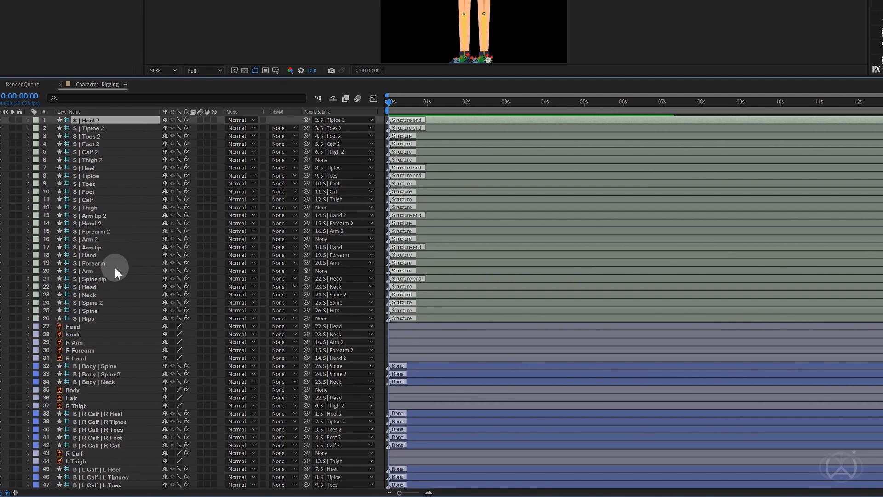
left_click(101, 319, "shift")
left_click_drag(312, 79, 318, 187)
key("p")
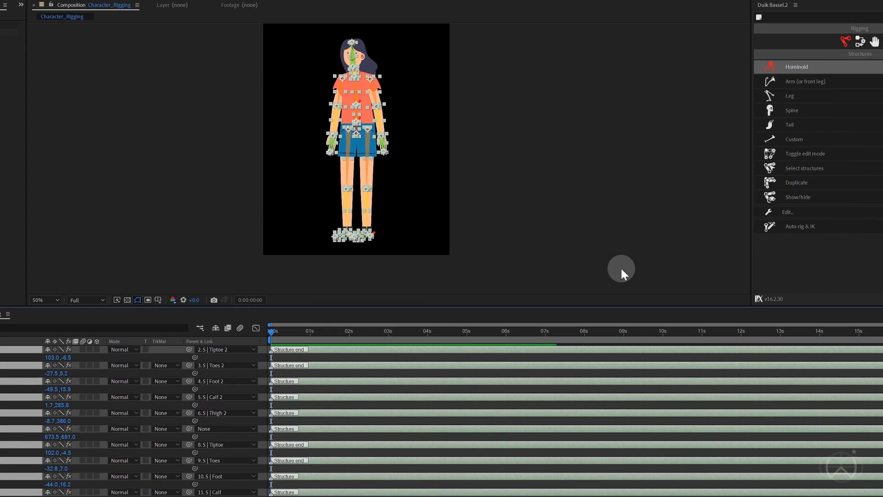
left_click(860, 42)
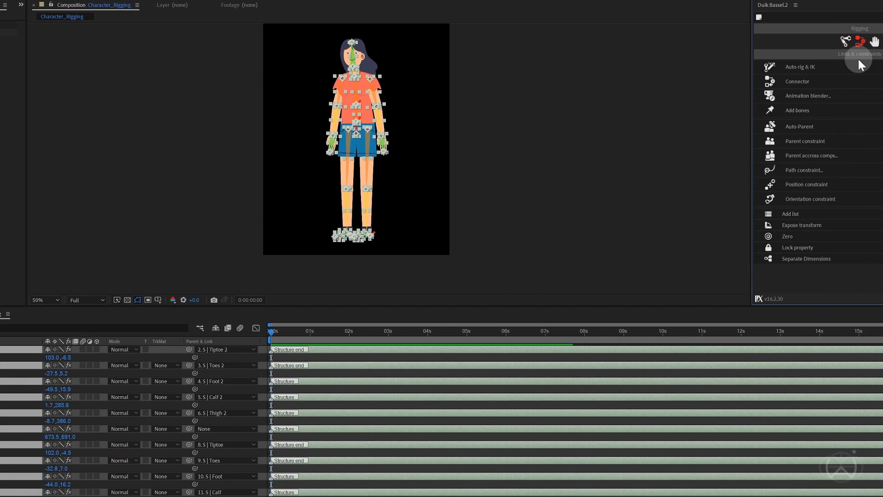
left_click(789, 237)
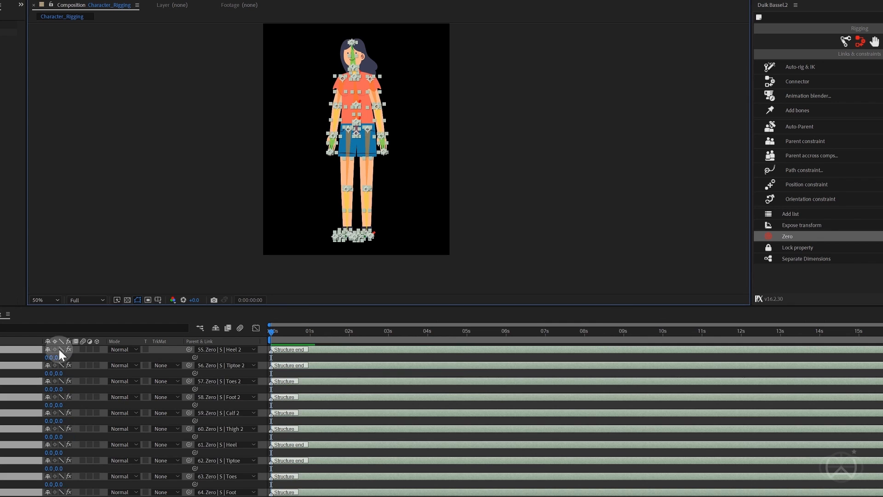
Run Auto-rig & IK on the structures, and test the C | Hand controller with a move that is undone.
left_click(794, 73)
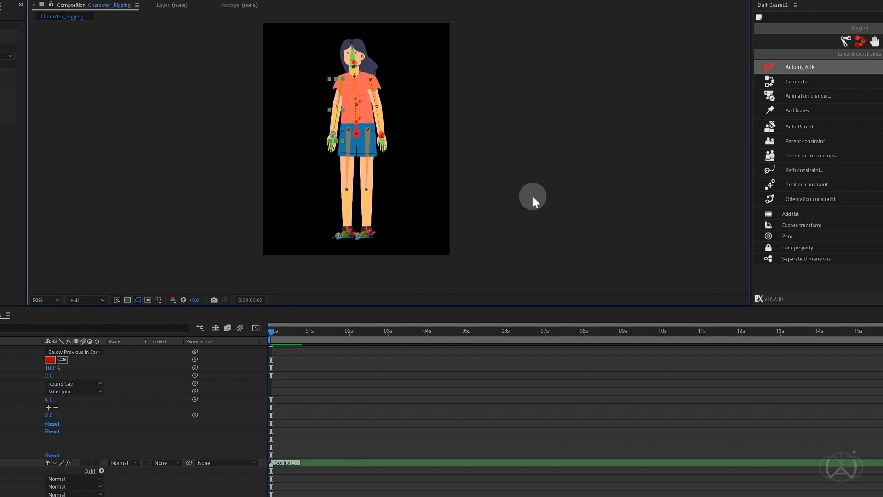
left_click_drag(382, 135, 396, 127)
key("ctrl+z")
scroll(327, 138, "up", 1)
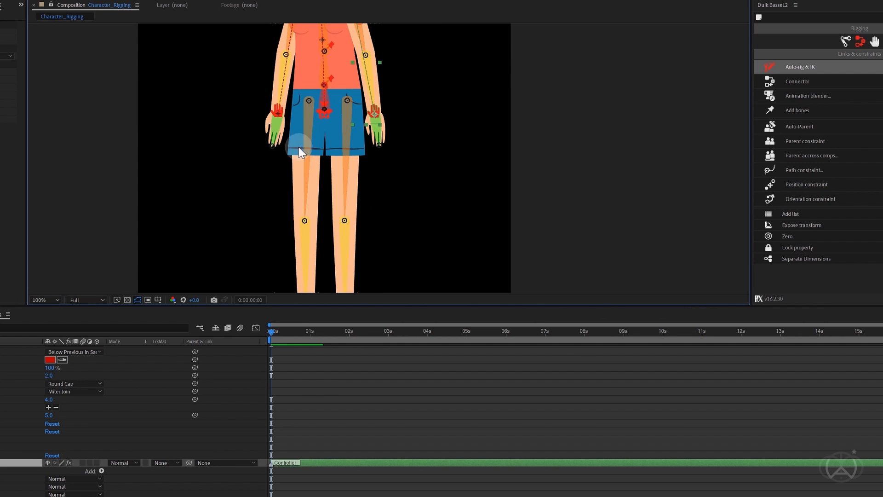
Test the elbow bend by moving C | Hand 2, undo the move, and enable Reverse in its hand IK.
left_click(279, 113)
left_click_drag(377, 306, 401, 452)
left_click_drag(292, 226, 270, 207)
key("ctrl+z")
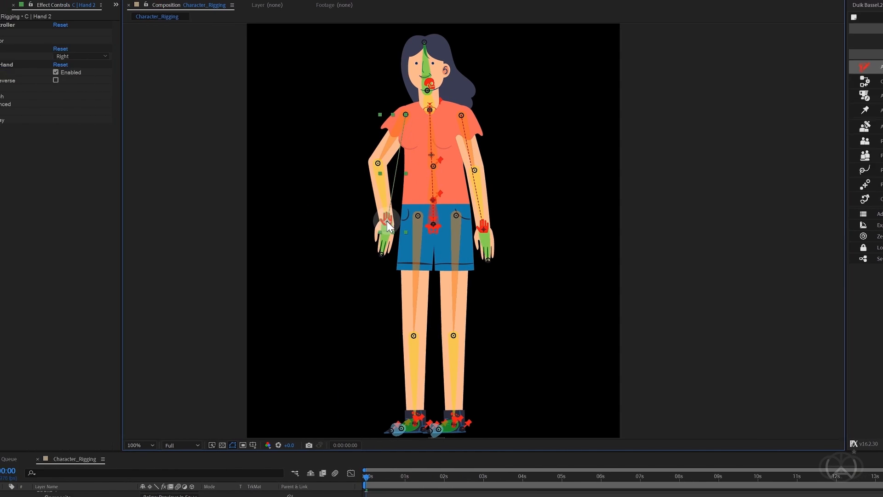
left_click(86, 80)
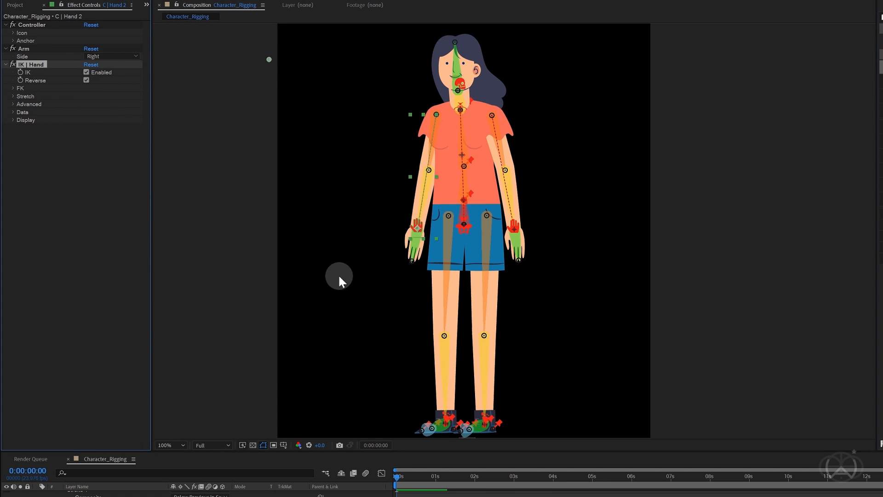
Move the two foot controllers to test the leg bending, and undo each move.
left_click_drag(448, 409, 416, 340)
key("ctrl+z")
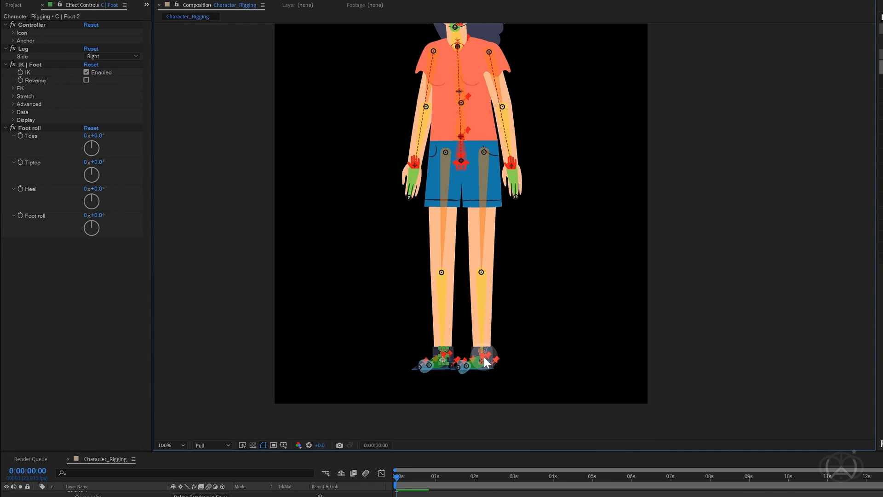
left_click_drag(465, 339, 466, 341)
key("ctrl+z")
Mark the structure layers from S | Heel 2 to S | Hips as shy and turn off their visibility.
left_click_drag(213, 451, 228, 306)
scroll(46, 357, "up", 3)
left_click_drag(36, 350, 37, 422)
left_click(95, 430)
left_click_drag(173, 429, 173, 436)
left_click_drag(7, 428, 7, 453)
left_click(88, 453)
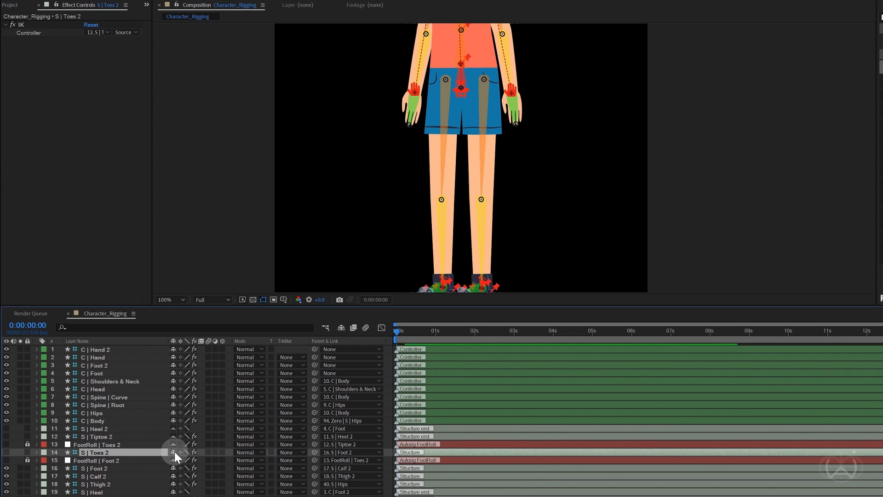
scroll(6, 483, "down", 1)
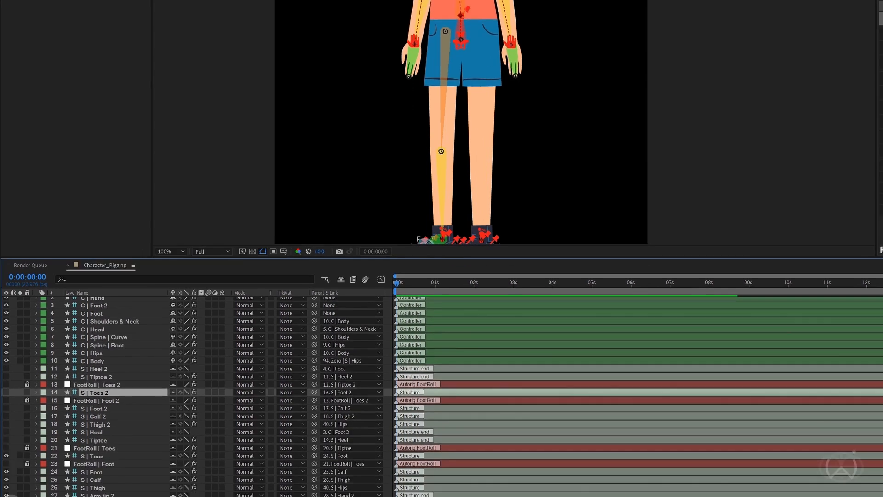
left_click_drag(7, 483, 16, 465)
scroll(14, 464, "down", 3)
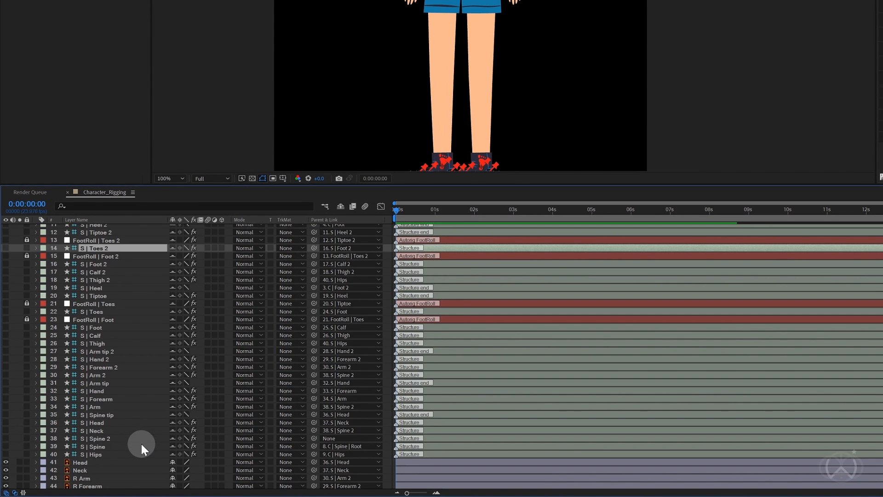
Turn off the bones' visibility, mark the artwork, bone and zero layers as shy, and hide all shy layers in the timeline.
scroll(141, 442, "down", 3)
left_click(152, 414)
scroll(173, 434, "down", 6)
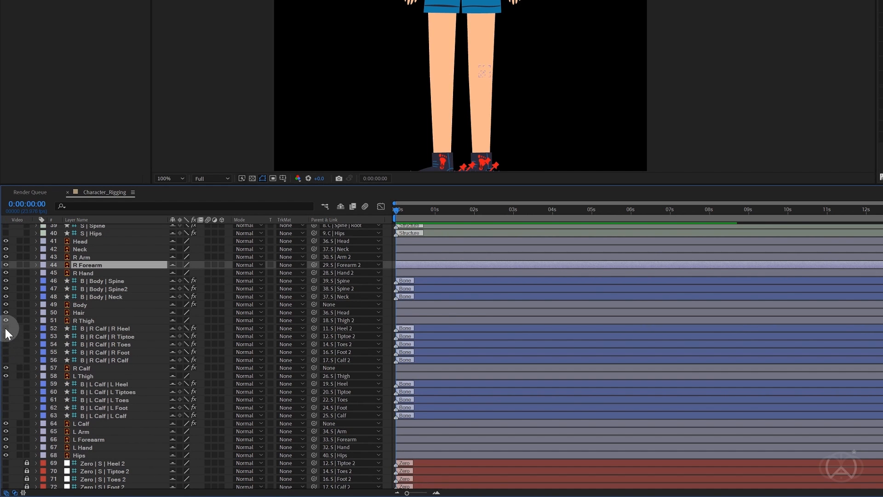
scroll(419, 79, "down", 2)
left_click(341, 206)
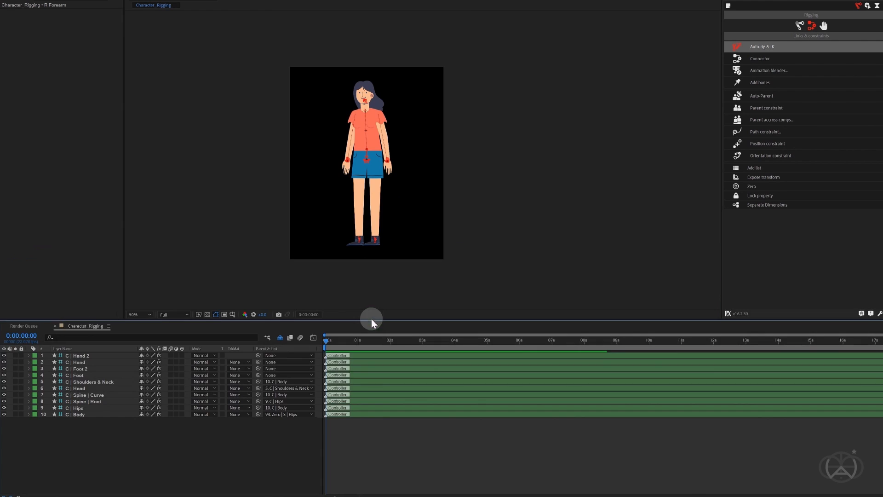
Select all controllers from C | Hand 2 to C | Body and apply Duik's Walk cycle automation.
scroll(375, 303, "up", 1)
left_click_drag(371, 319, 387, 373)
left_click_drag(430, 303, 482, 296)
left_click_drag(405, 372, 399, 386)
left_click(357, 482)
left_click(357, 423, "shift")
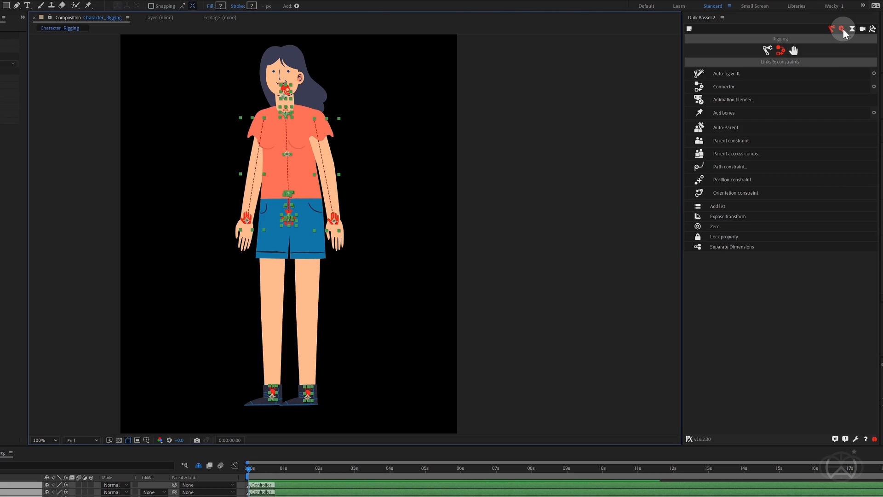
left_click(843, 29)
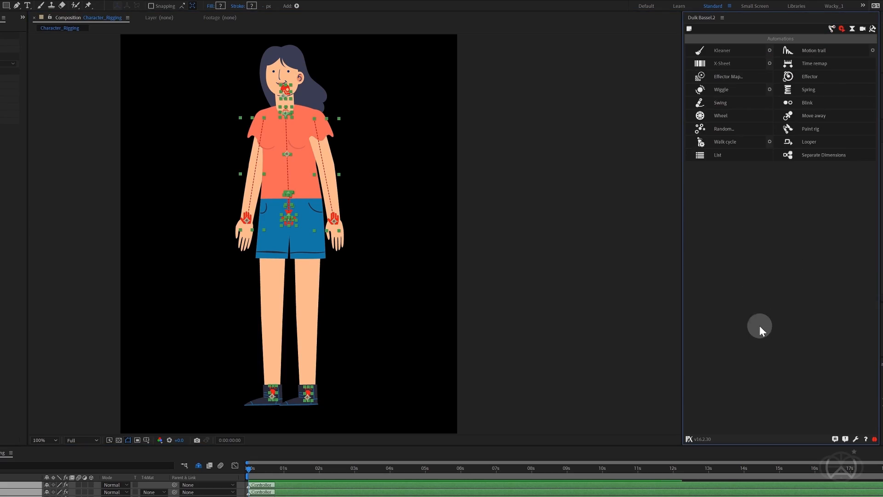
left_click(720, 146)
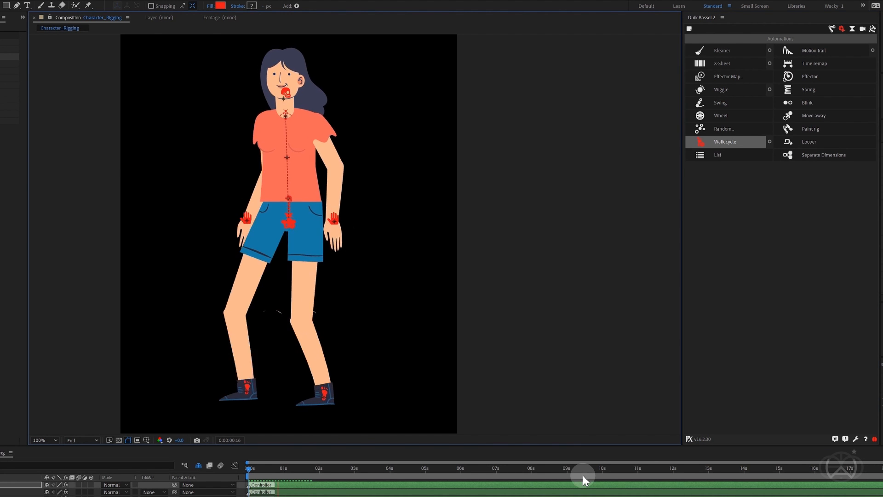
Go to 0:00:06:14 to inspect the knees, and open the General motion value of C | Walk Cycle for editing.
left_click_drag(609, 472, 486, 464)
key("period")
left_click_drag(352, 333, 495, 184)
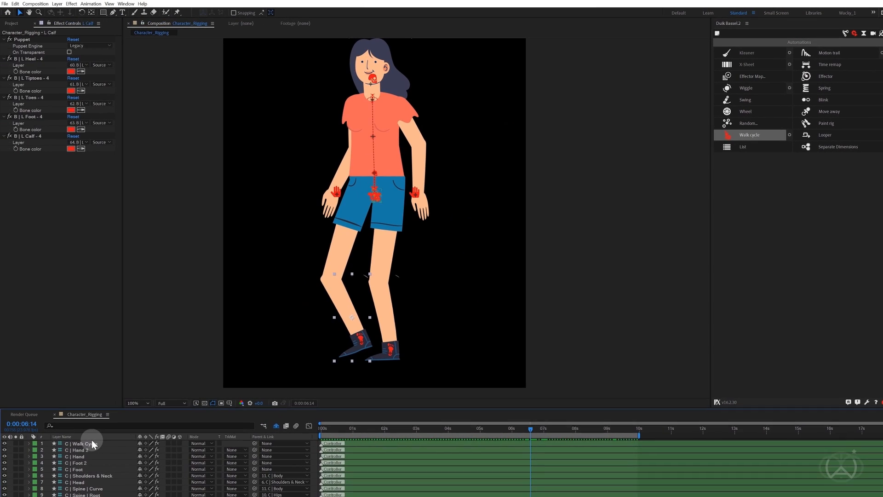
left_click(93, 444)
left_click(73, 65)
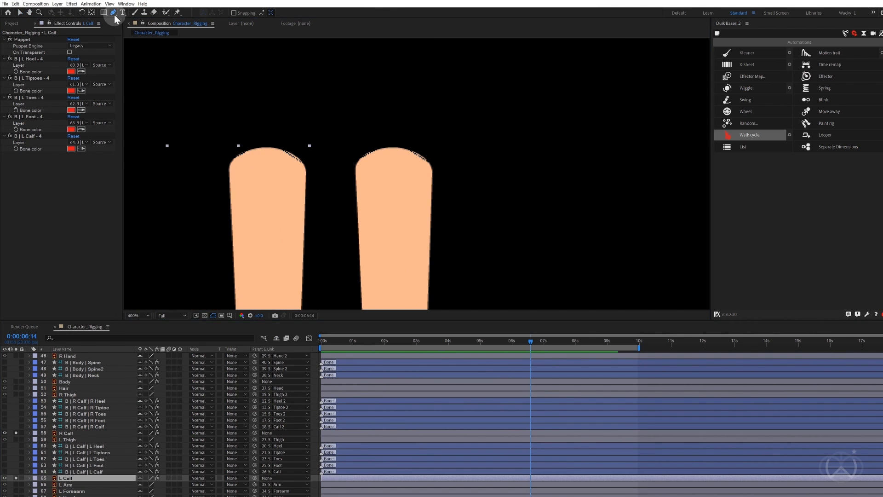
Draw a Subtract mask around the rounded knee end of L Calf with the Pen tool and adjust its path.
left_click(113, 13)
left_click(230, 195)
left_click(241, 154)
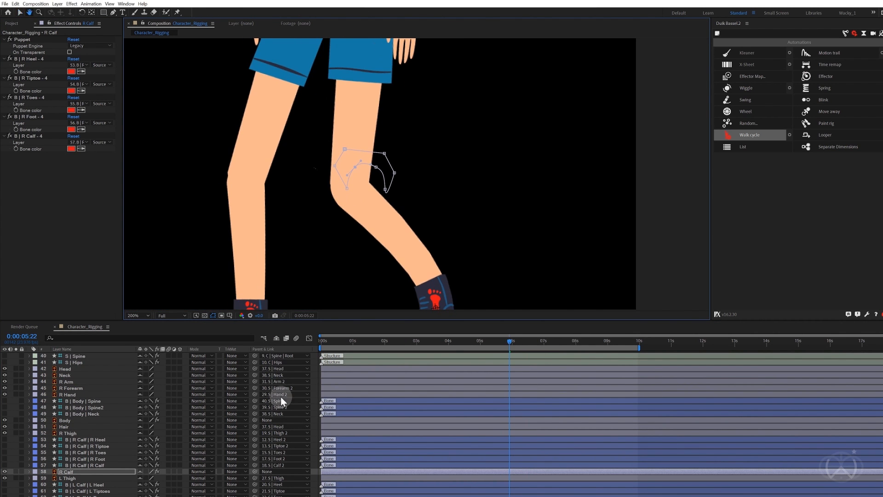
scroll(89, 420, "up", 3)
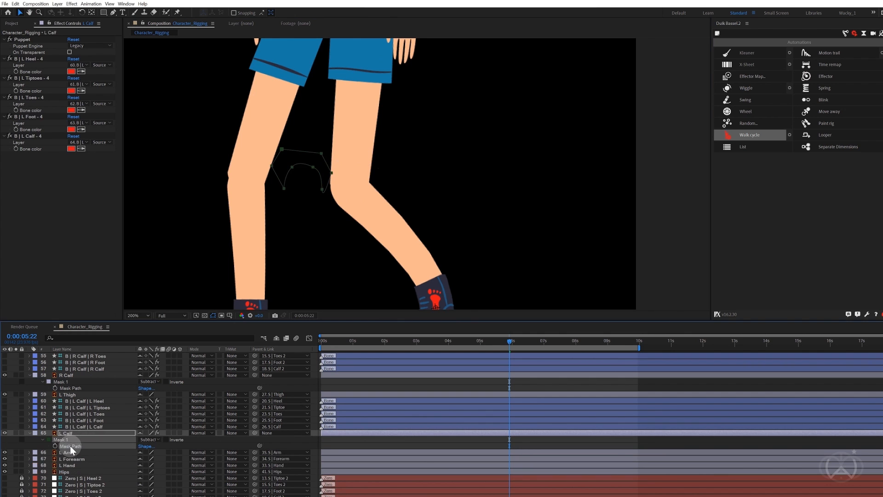
left_click(291, 169)
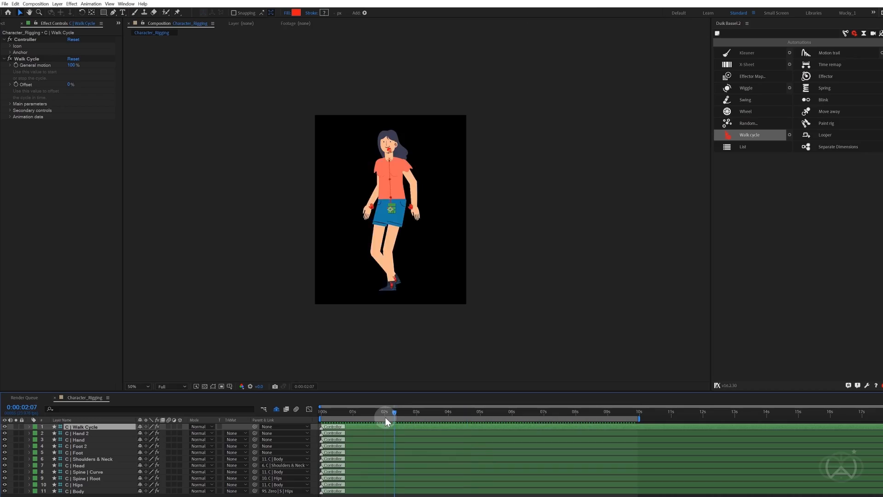
Keyframe the Walk Cycle's General motion at 0%.
left_click(26, 59)
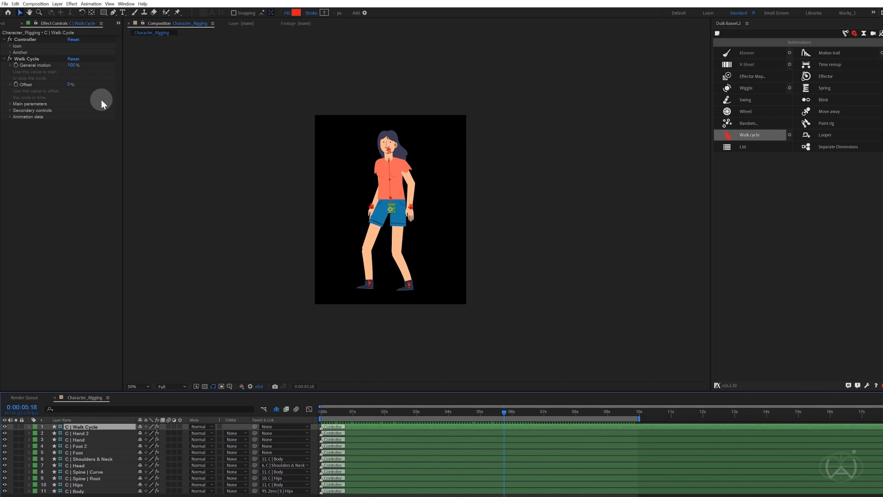
type("0")
key("Return")
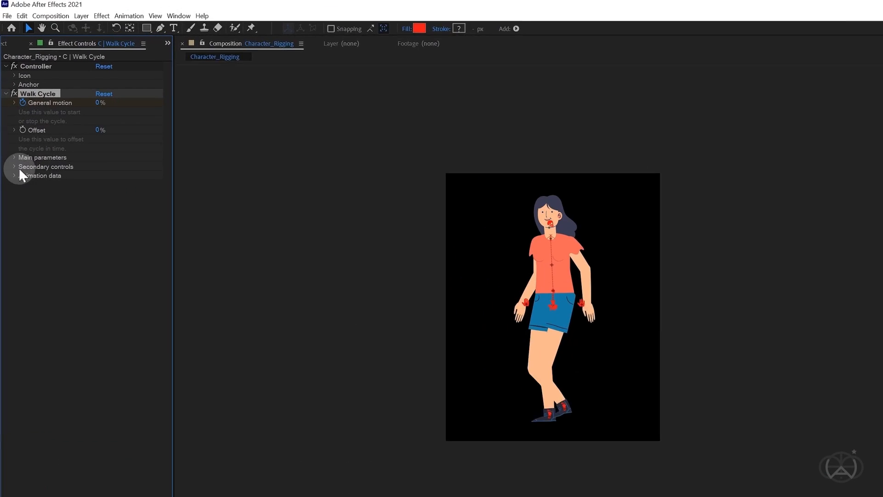
Expand the Walk Cycle's main parameters and secondary controls, and set the character's Energy to 50%.
left_click(10, 104)
left_click(23, 208)
left_click(23, 208)
left_click(25, 198)
left_click(15, 266)
left_click(109, 237)
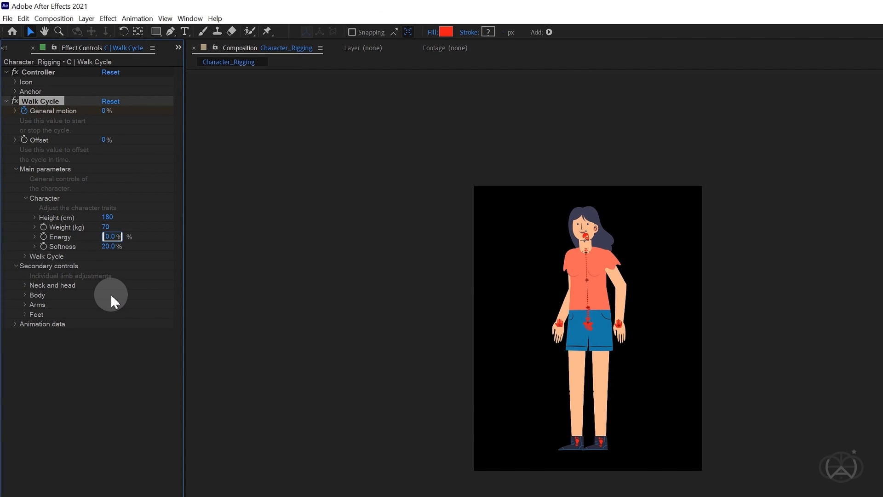
type("50")
left_click(111, 293)
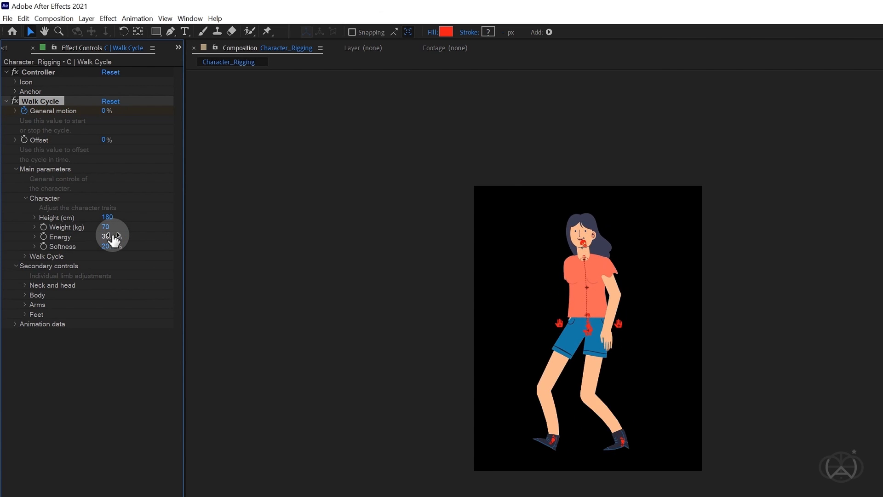
Expand the neck and body controls and set the Body swing to 10°.
left_click(27, 286)
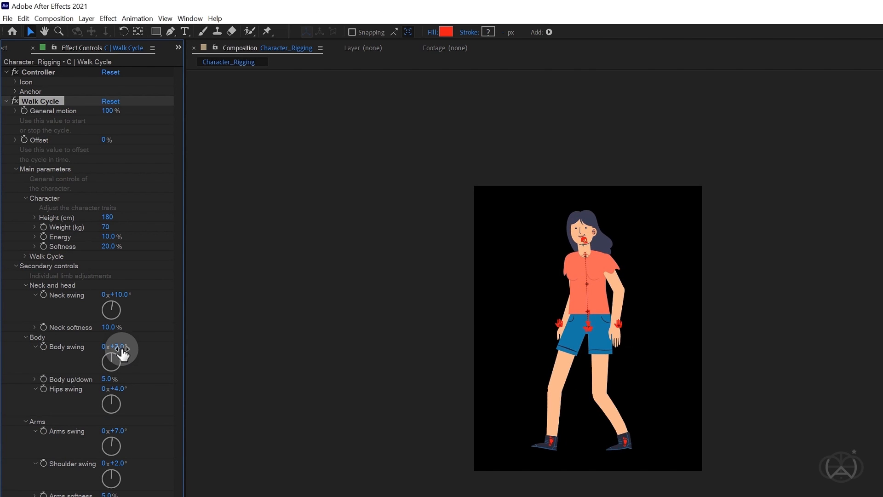
left_click(118, 347)
type("10")
key("Return")
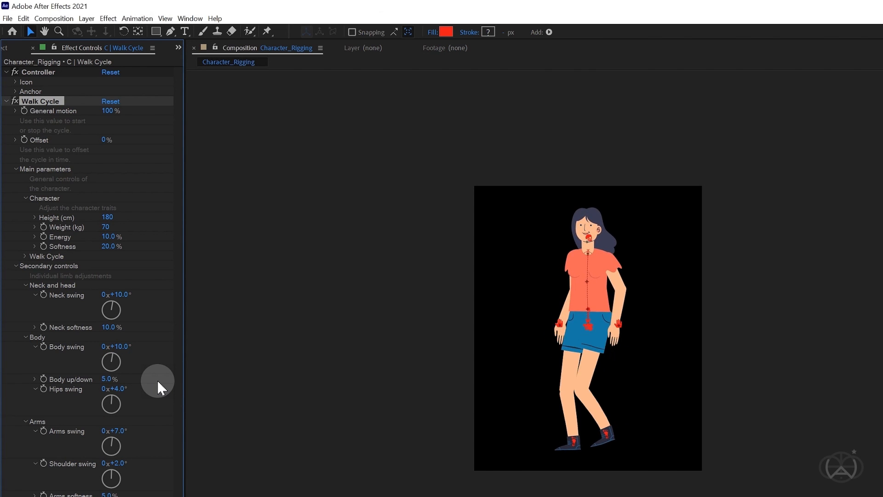
Expand the Walk Cycle group within the main parameters and open the choices for its Type.
left_click(24, 256)
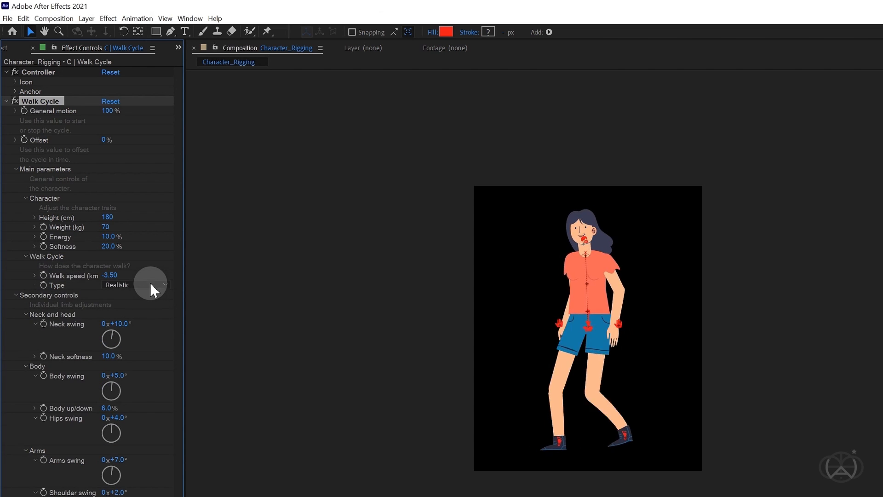
left_click(150, 284)
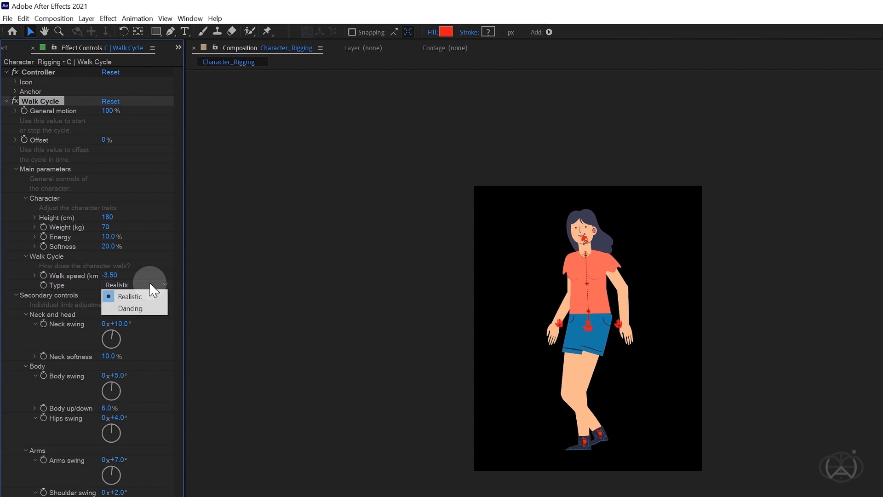